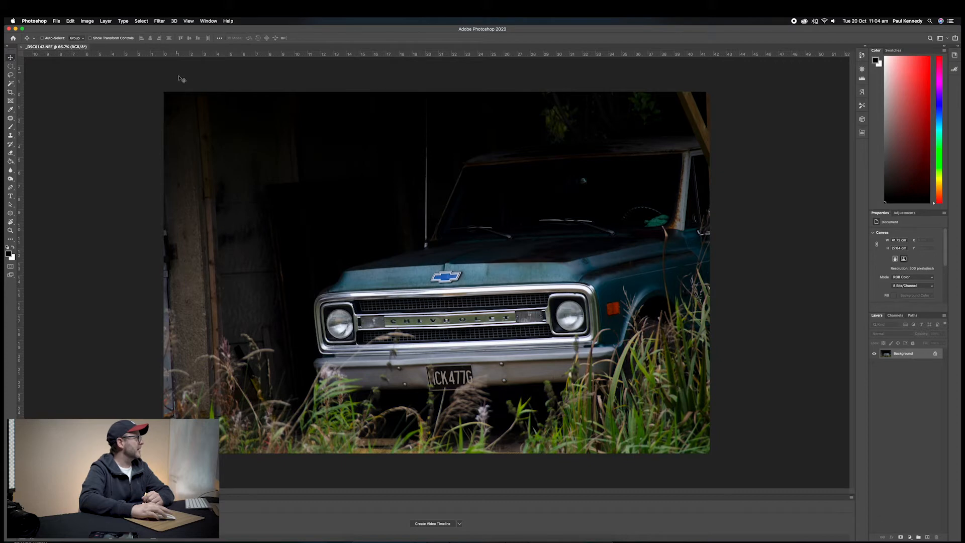
- Open the photo in the Camera Raw filter and set Highlights to -100, Shadows to +100 and Exposure to about +0.65
click(159, 22)
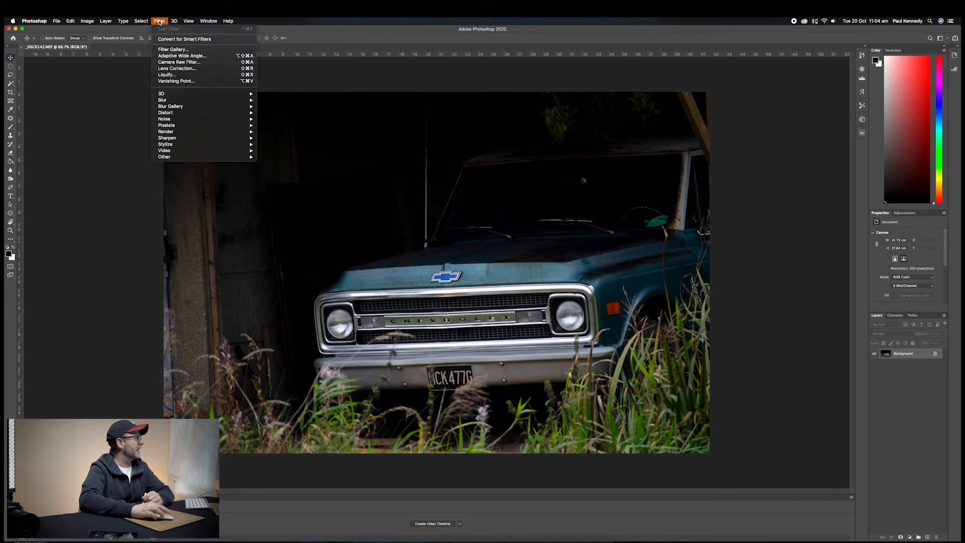
click(171, 63)
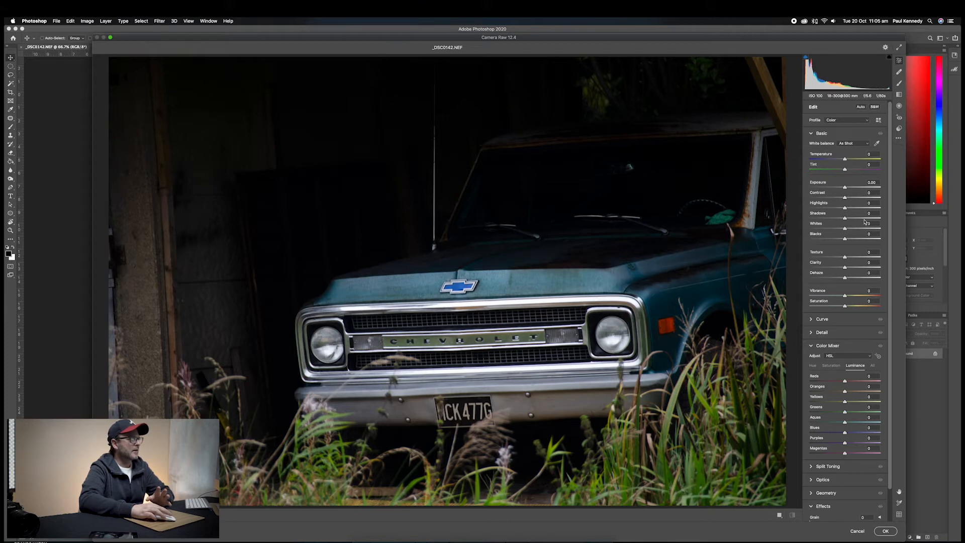
drag(845, 207, 778, 209)
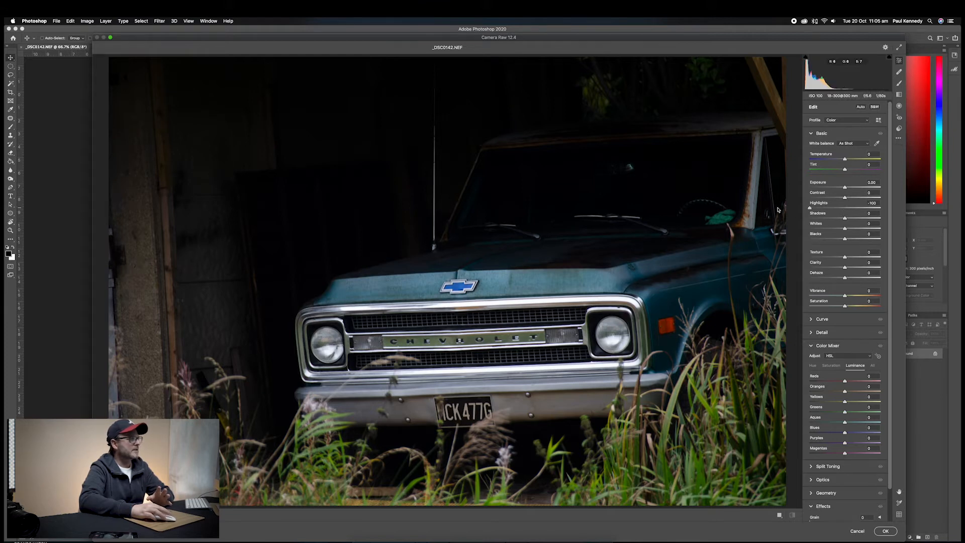
drag(846, 220, 881, 219)
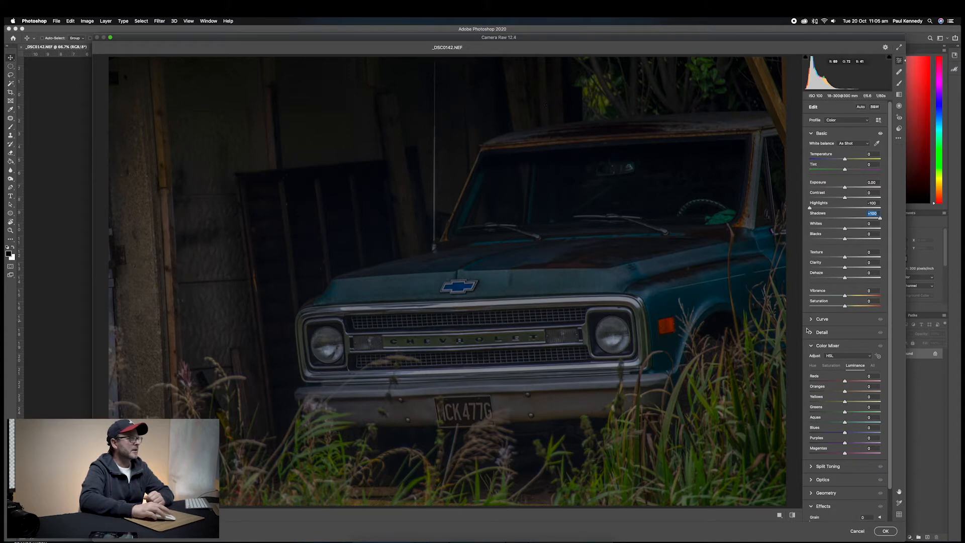
drag(845, 188, 851, 190)
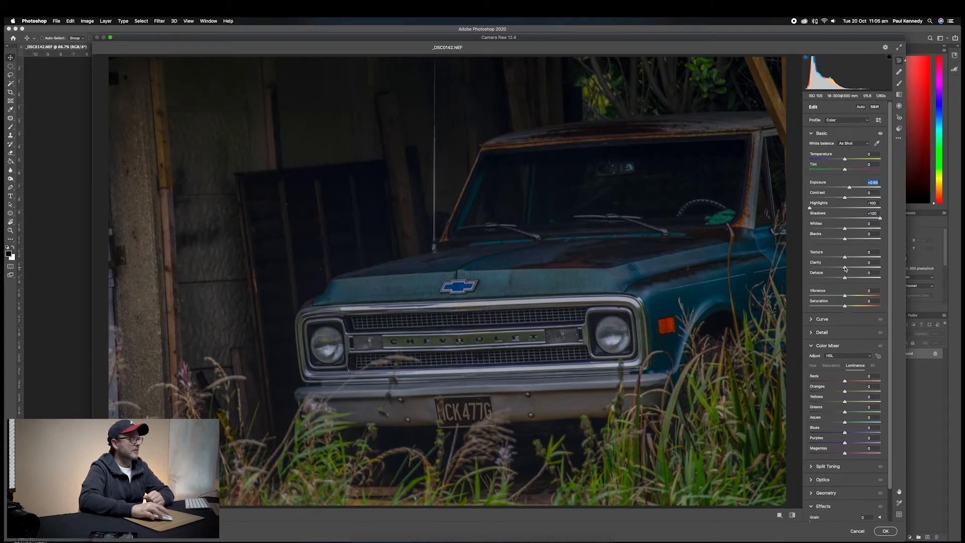
- Raise the photo's Clarity to +28, Texture to +14 and Dehaze to +14
mouse_move(846, 269)
mouse_down()
mouse_move(867, 270)
mouse_move(855, 269)
mouse_up()
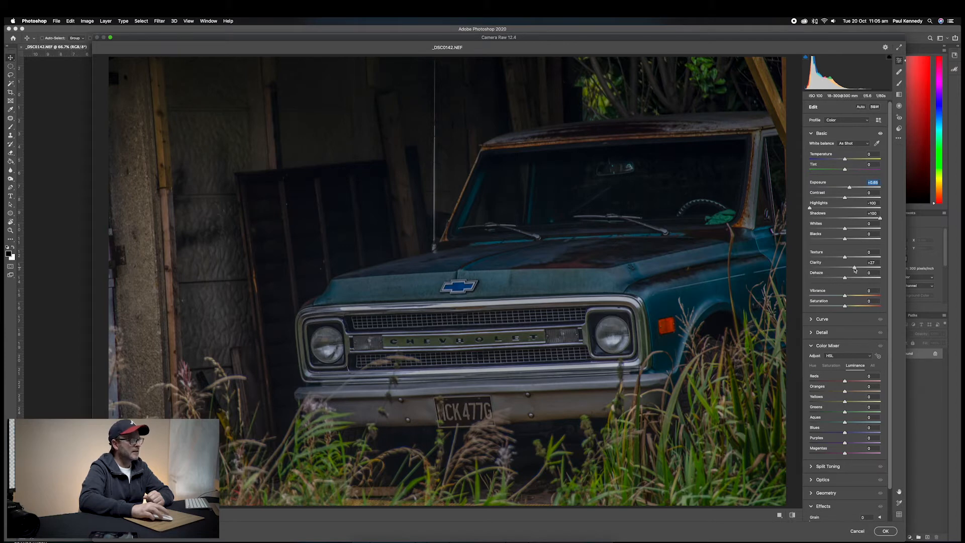
click(855, 270)
drag(847, 259, 851, 259)
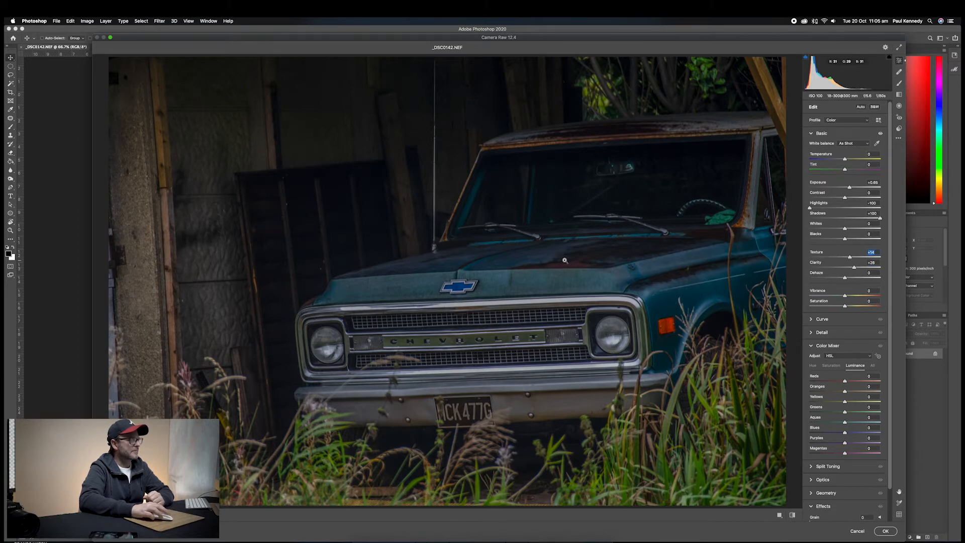
drag(846, 280, 851, 280)
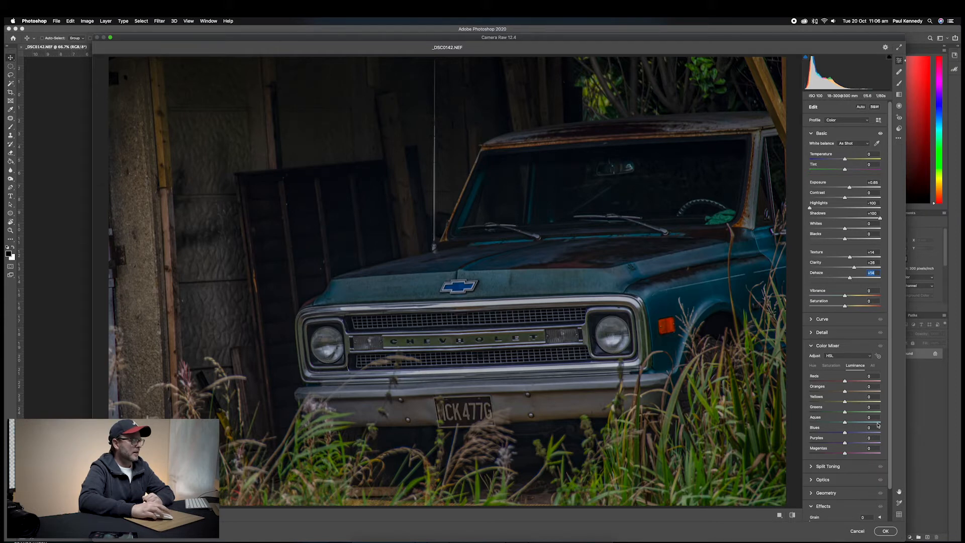
- In the Color Mixer, shift the Greens hue to +79 and reduce the Greens saturation to about -95
click(814, 367)
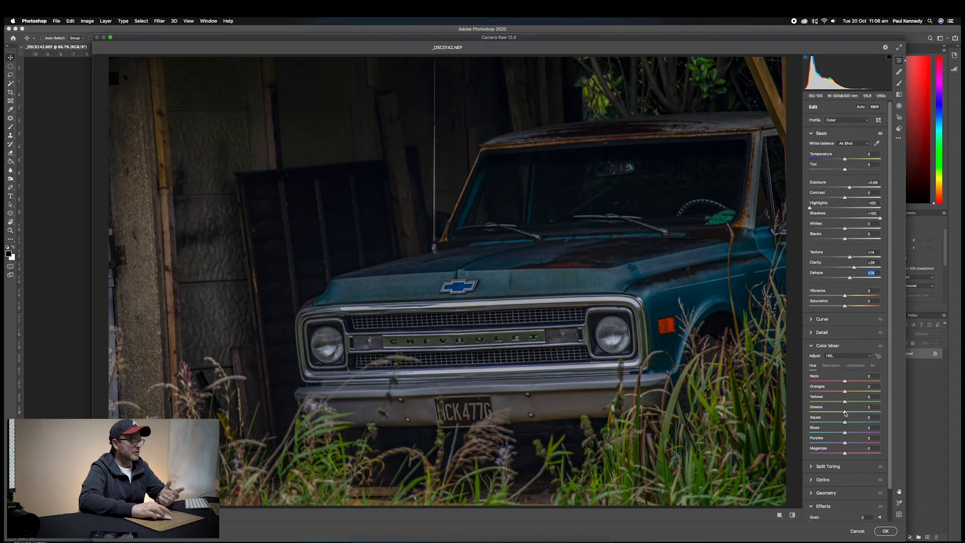
drag(846, 413, 872, 414)
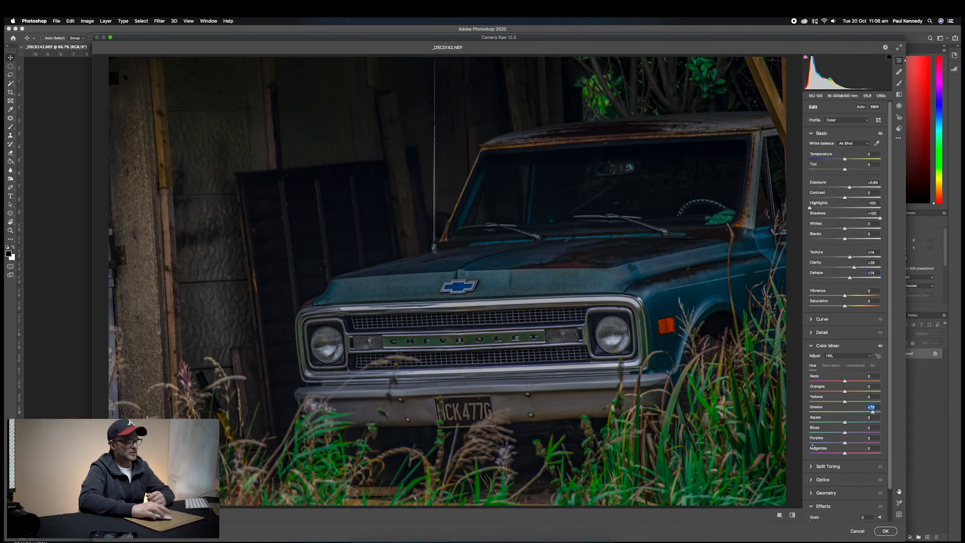
click(836, 367)
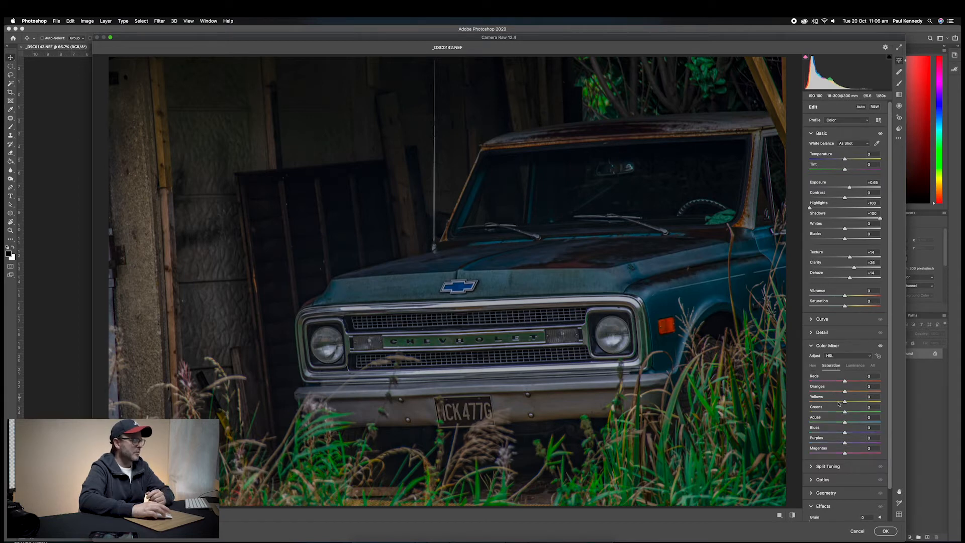
drag(845, 412, 811, 413)
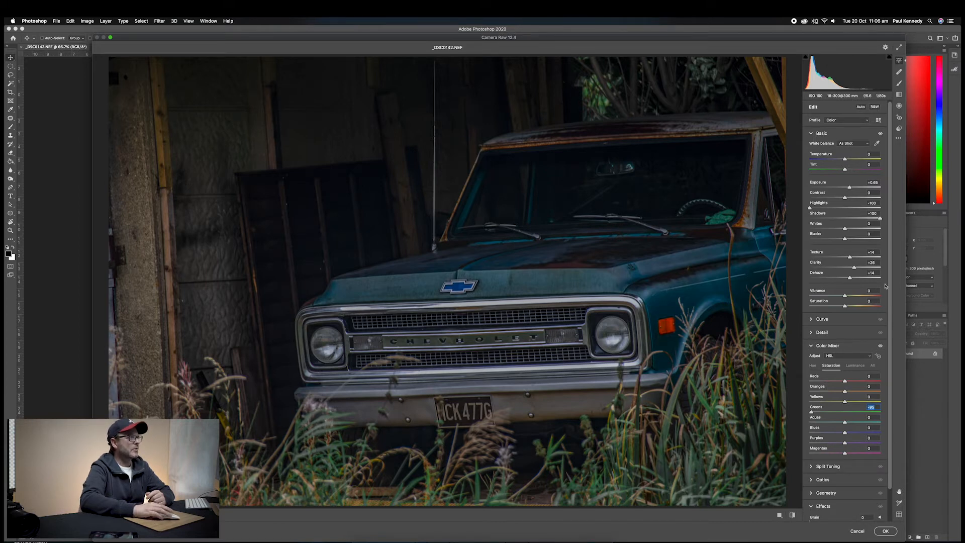
- Draw a diagonal graduated filter from the photo's upper-right corner toward the hood and lower its Exposure to about -1.50
click(899, 96)
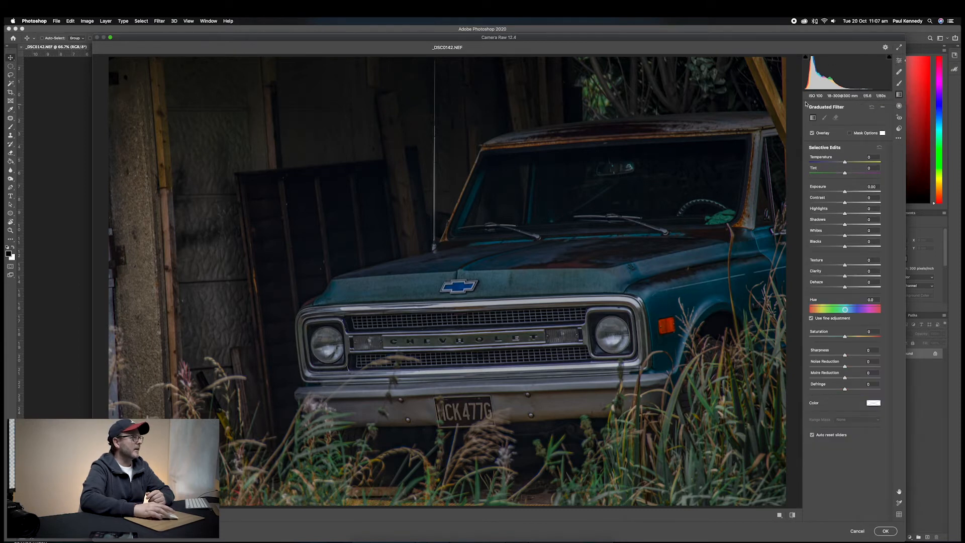
drag(794, 71, 757, 93)
drag(728, 201, 710, 254)
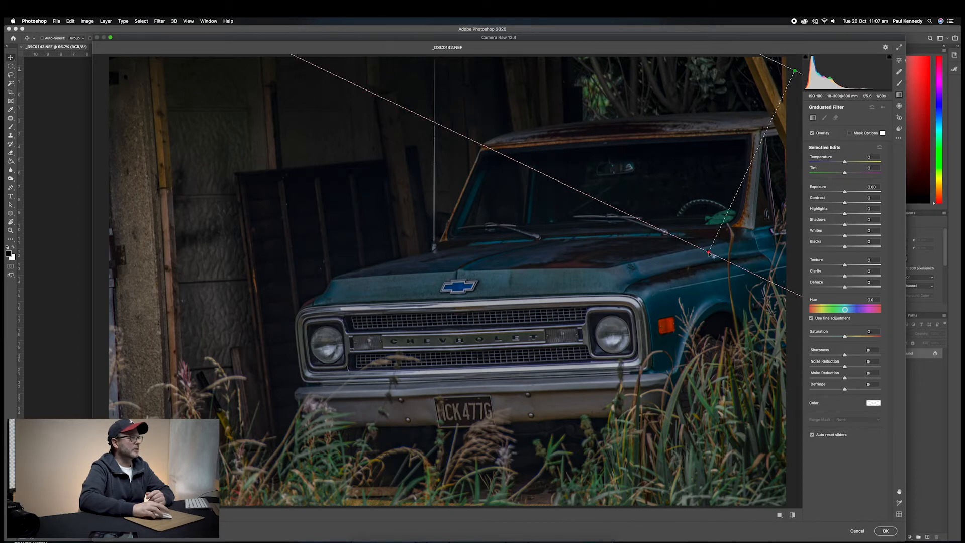
drag(846, 194, 829, 194)
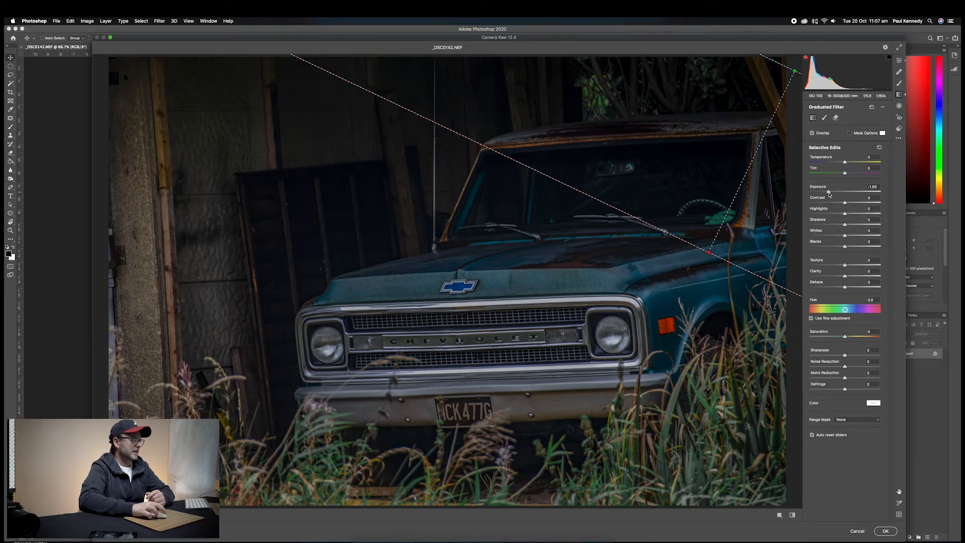
- Add matching darkening graduated filters from the photo's lower-right corner and left edge, and apply the Camera Raw edits
drag(791, 502, 697, 444)
drag(667, 379, 736, 312)
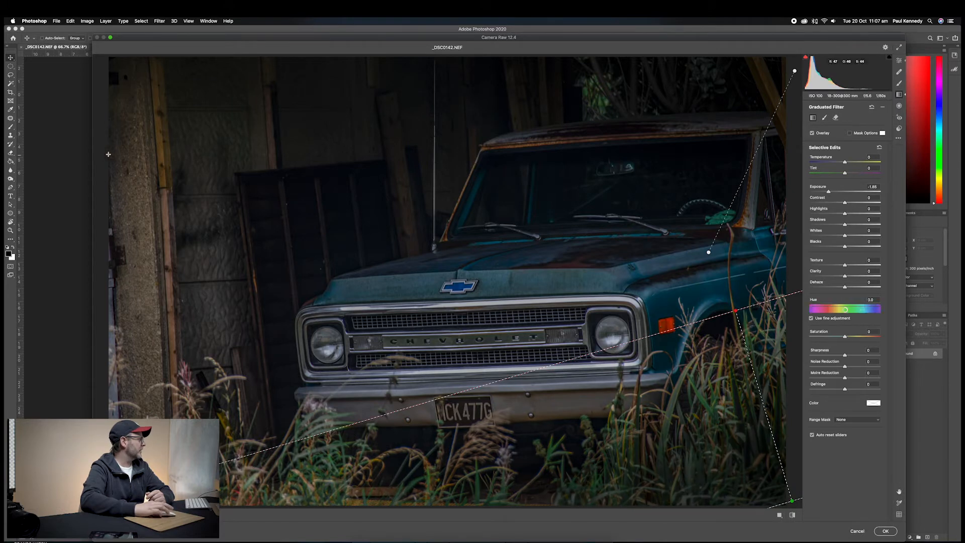
drag(102, 156, 380, 186)
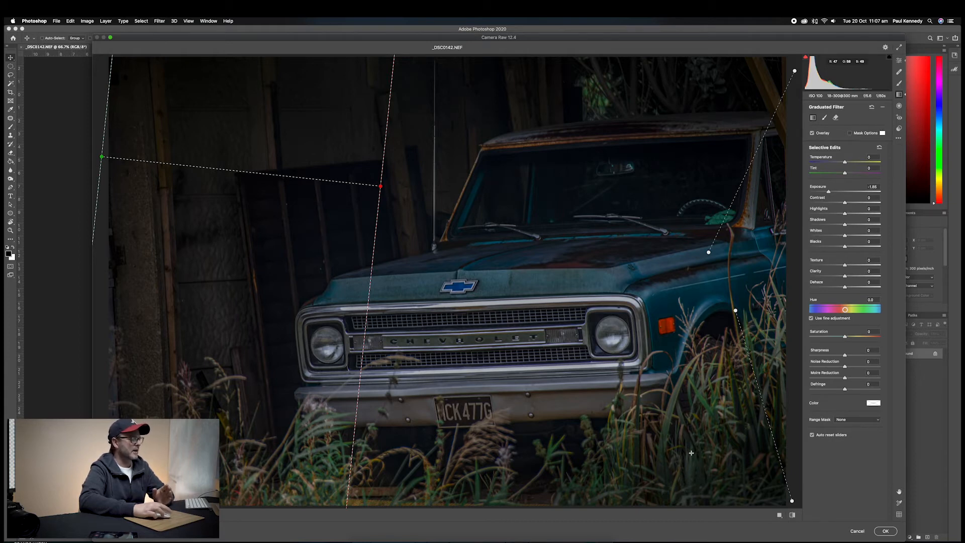
click(885, 532)
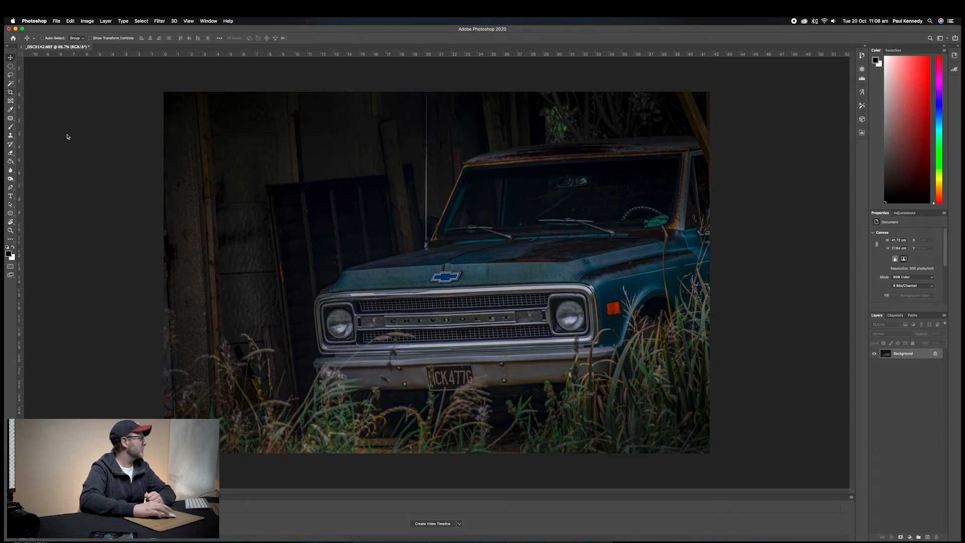
- Rotate the photo slightly with the Crop tool to straighten the truck, and crop it in from the edges
click(10, 93)
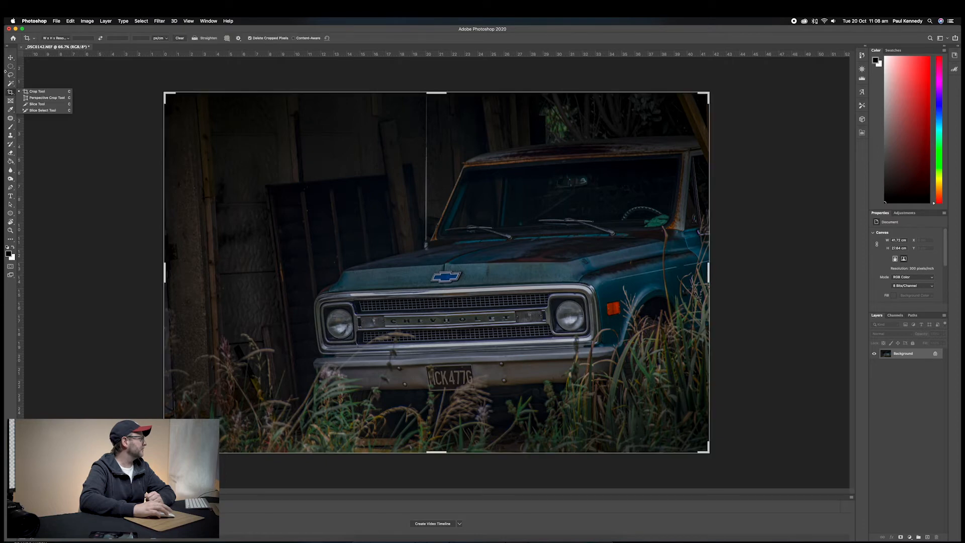
click(11, 101)
click(12, 94)
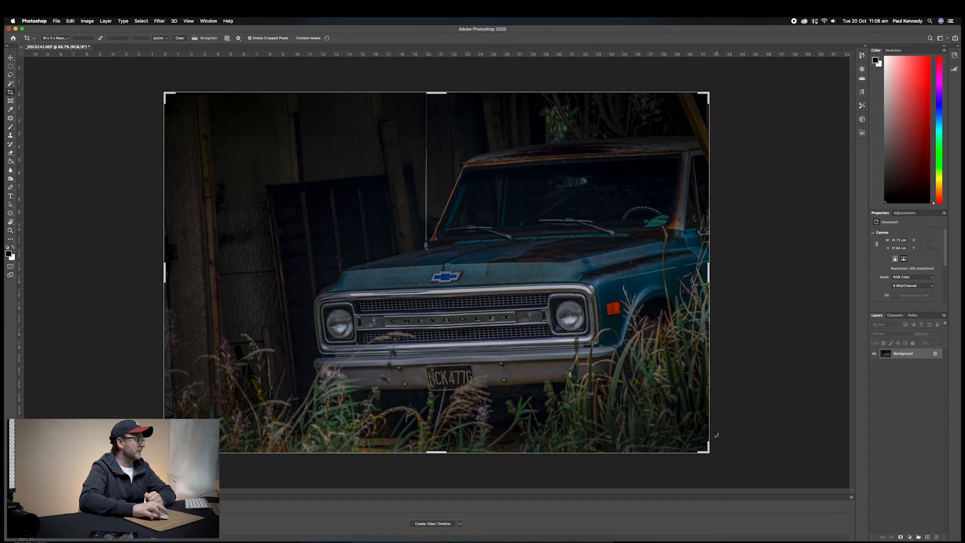
drag(716, 436, 717, 438)
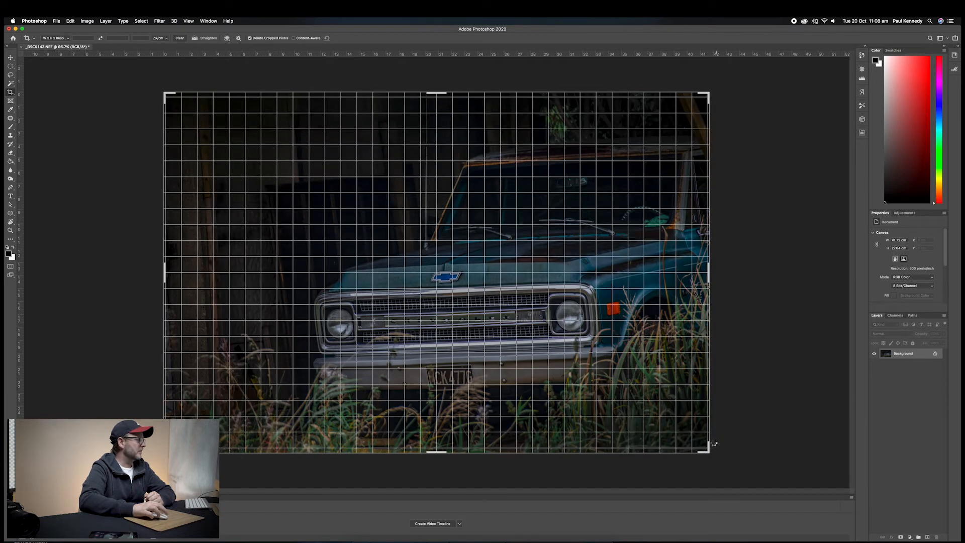
drag(710, 445, 711, 447)
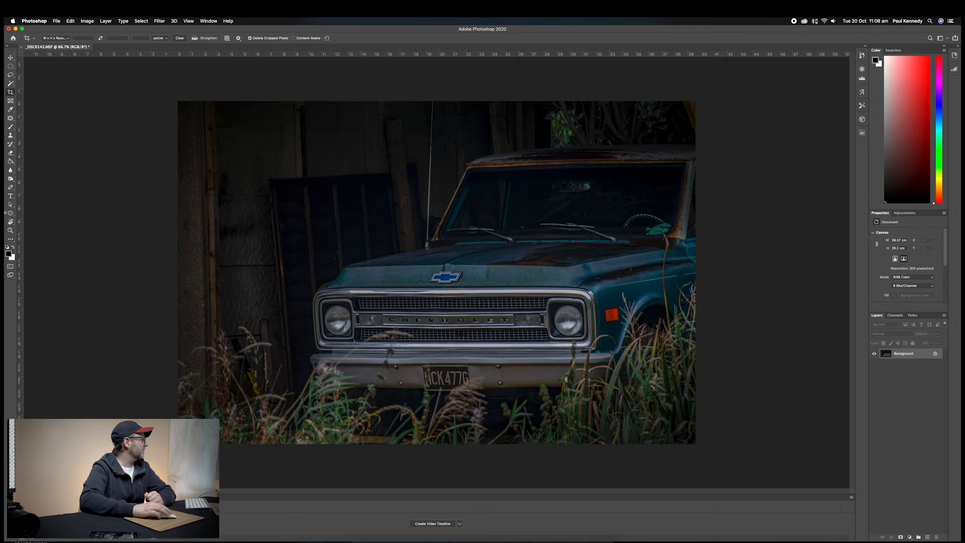
- Brighten the truck's grille, headlights and bumper using the Dodge tool with a brush sized to the front end
click(11, 180)
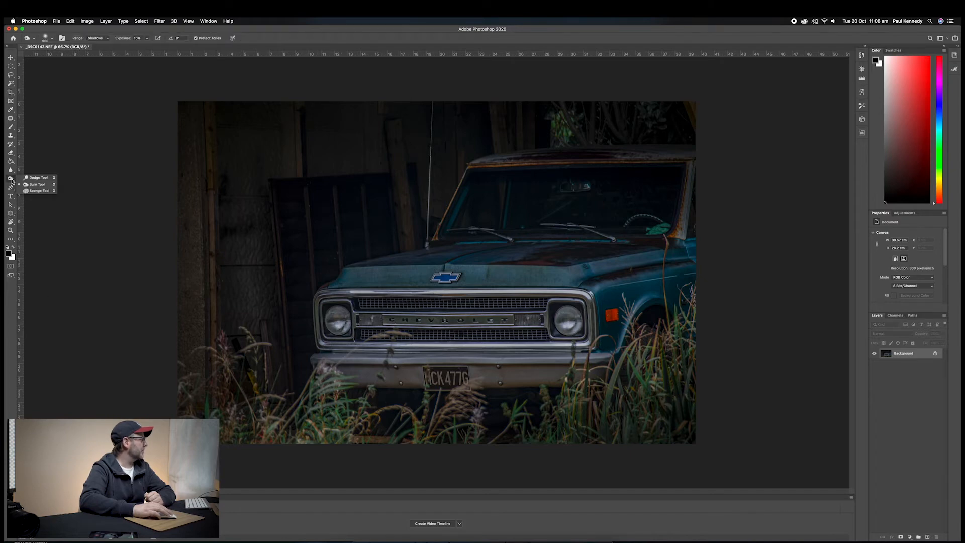
click(33, 184)
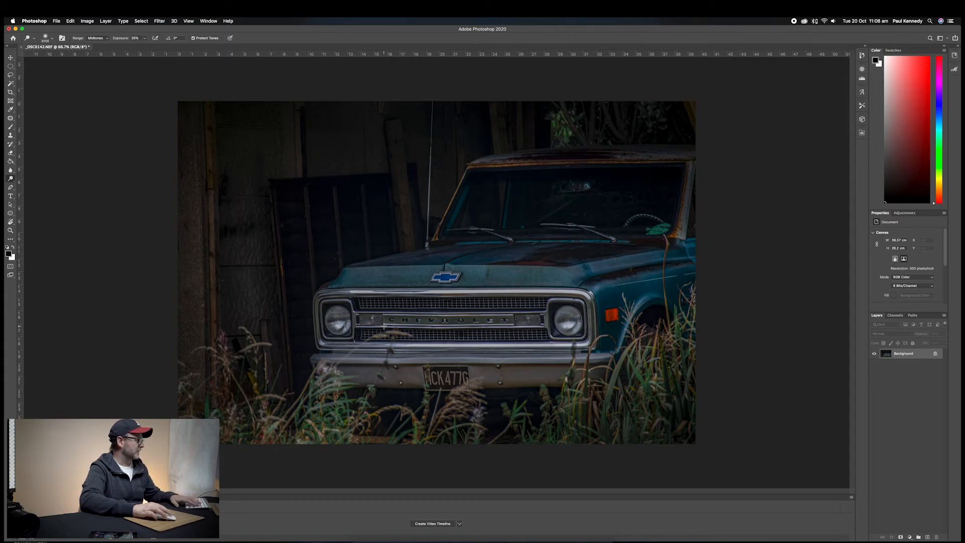
key(bracketright)
key(bracketright)
key(bracketright)
key(bracketright)
key(bracketright)
key(bracketright)
key(bracketright)
key(bracketright)
key(bracketright)
key(bracketright)
key(bracketright)
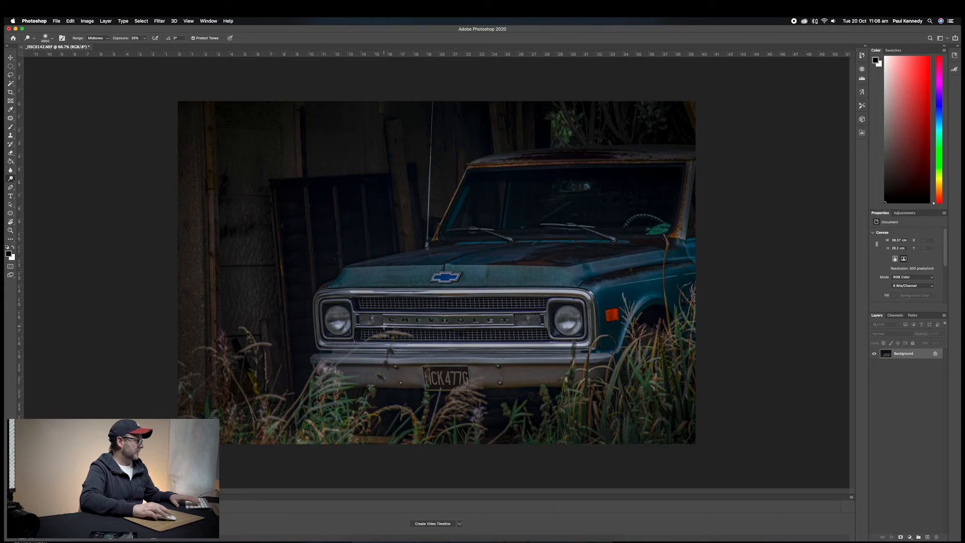
key(bracketleft)
key(bracketleft)
key(bracketleft)
key(bracketleft)
key(bracketleft)
key(bracketleft)
key(bracketleft)
key(bracketleft)
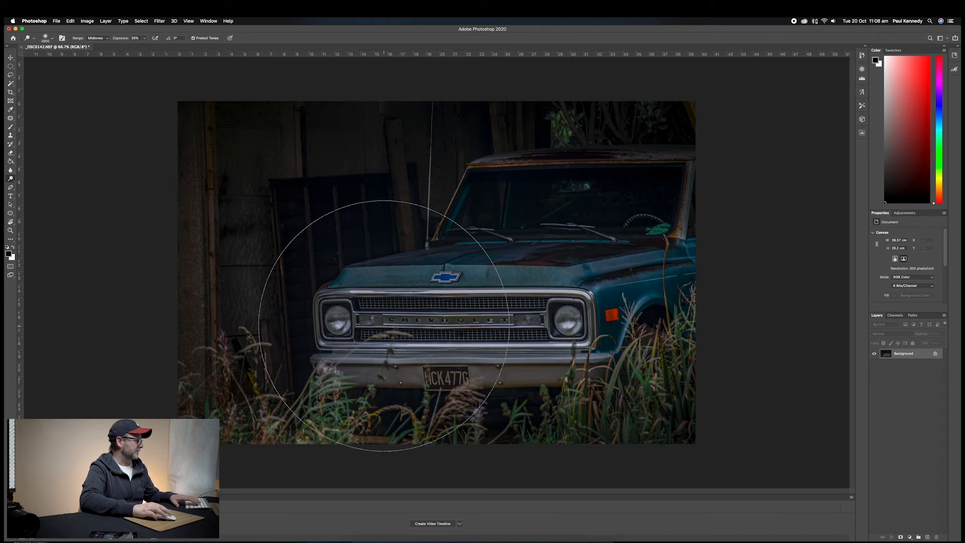
key(bracketleft)
key(bracketleft)
key(bracketleft)
key(bracketleft)
key(bracketleft)
key(bracketleft)
key(bracketleft)
key(bracketleft)
key(bracketleft)
key(bracketleft)
key(bracketleft)
key(bracketleft)
key(bracketleft)
key(bracketleft)
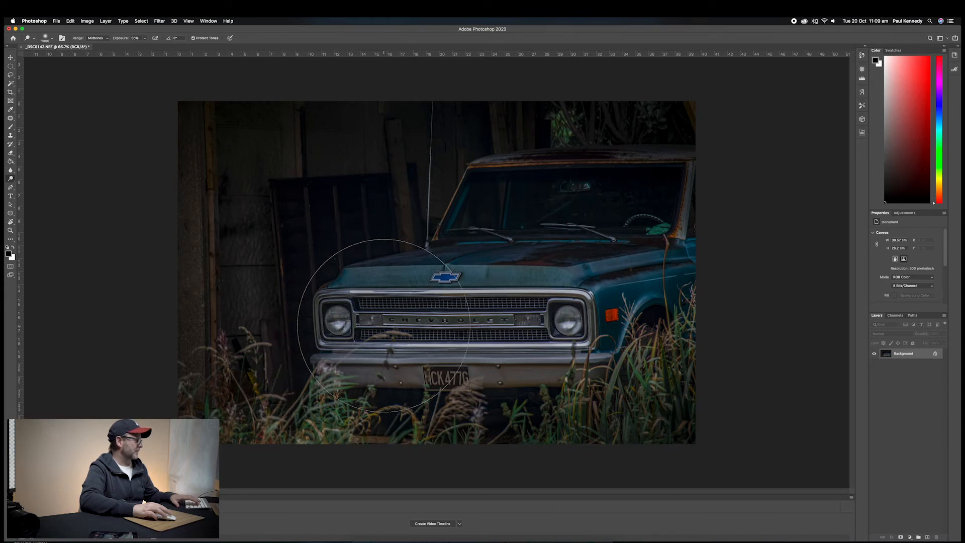
key(bracketleft)
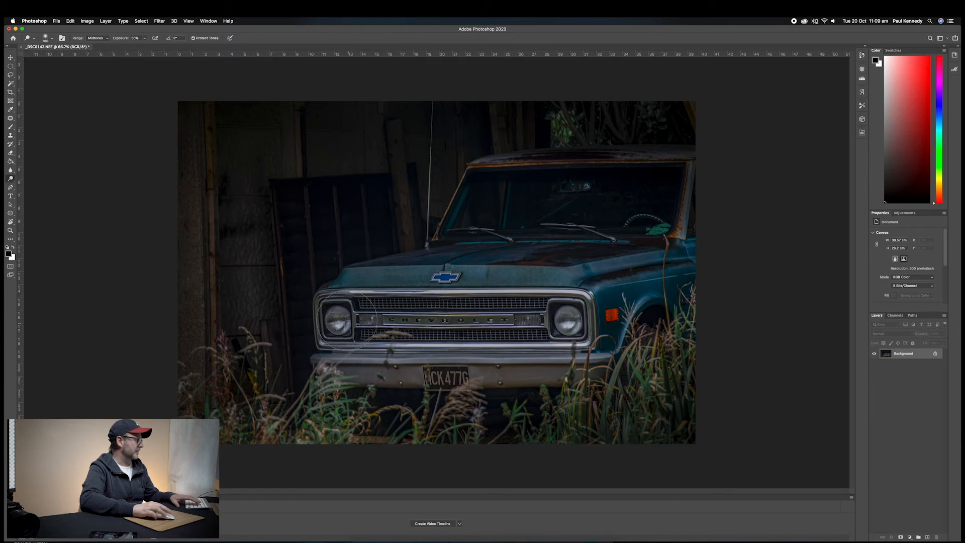
mouse_move(337, 351)
mouse_down()
mouse_move(579, 374)
mouse_move(462, 368)
mouse_move(541, 355)
mouse_move(580, 299)
mouse_move(537, 326)
mouse_move(363, 325)
mouse_move(434, 284)
mouse_move(403, 302)
mouse_move(350, 313)
mouse_move(330, 340)
mouse_move(330, 324)
mouse_move(341, 355)
mouse_move(453, 349)
mouse_move(445, 361)
mouse_move(507, 368)
mouse_move(582, 355)
mouse_move(557, 318)
mouse_move(394, 330)
mouse_up()
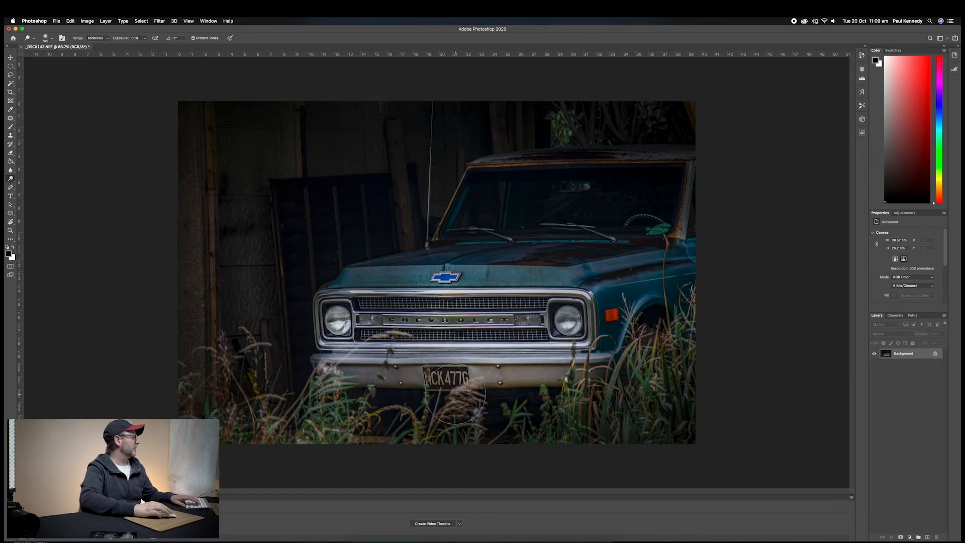
- Darken the shed wall and the areas surrounding the truck using the Burn tool with an enlarged brush
click(13, 181)
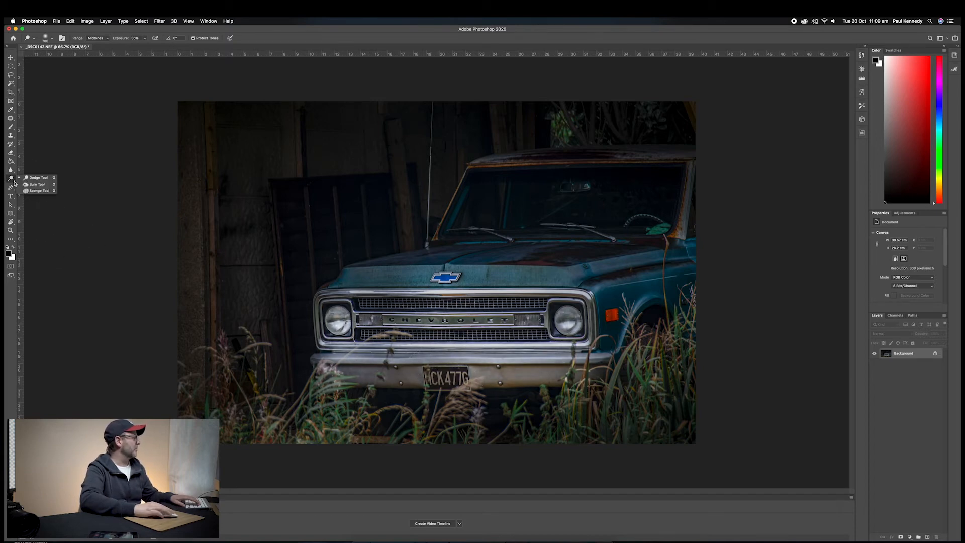
click(30, 184)
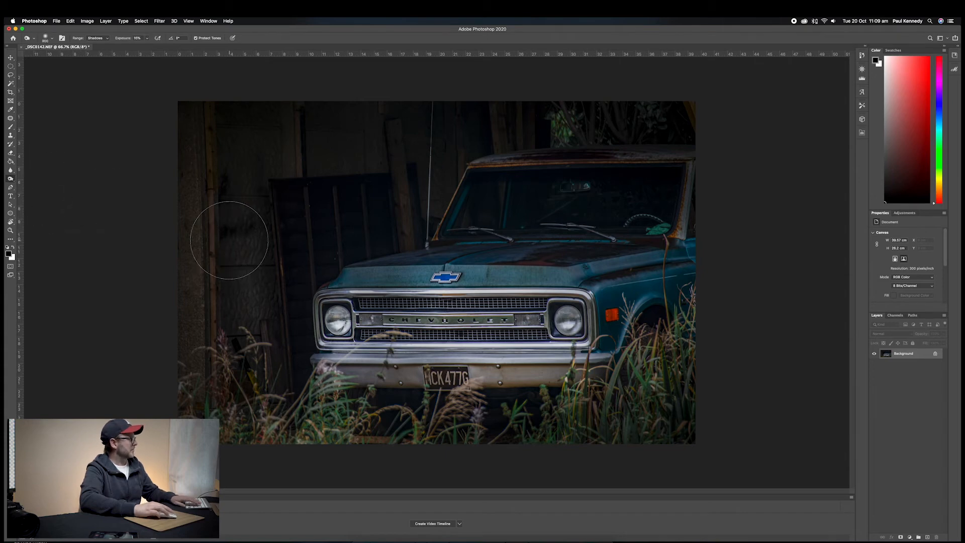
key(bracketright)
key(bracketright)
key(bracketright)
key(bracketright)
key(bracketright)
key(bracketright)
key(bracketright)
key(bracketright)
key(bracketright)
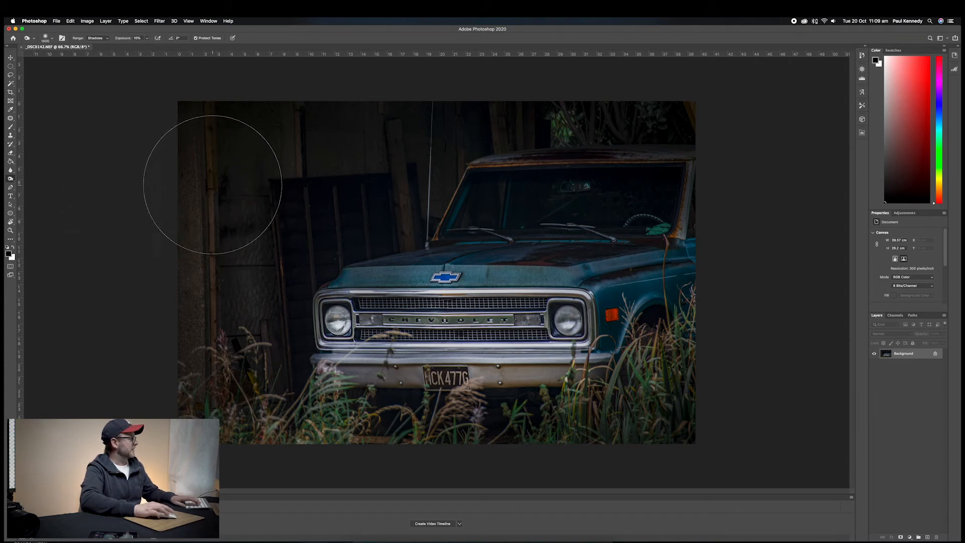
key(bracketright)
mouse_move(218, 162)
mouse_down()
mouse_move(233, 251)
mouse_move(203, 332)
mouse_up()
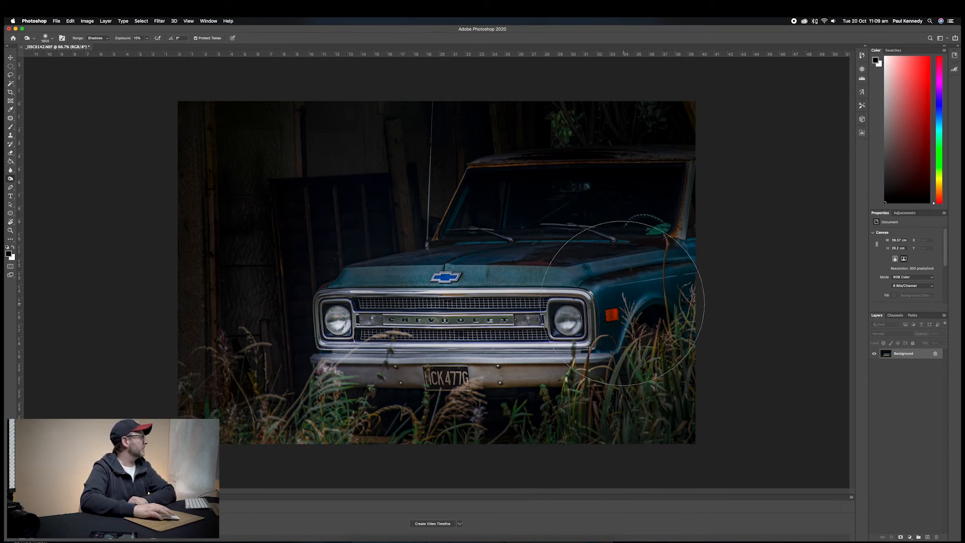
click(11, 58)
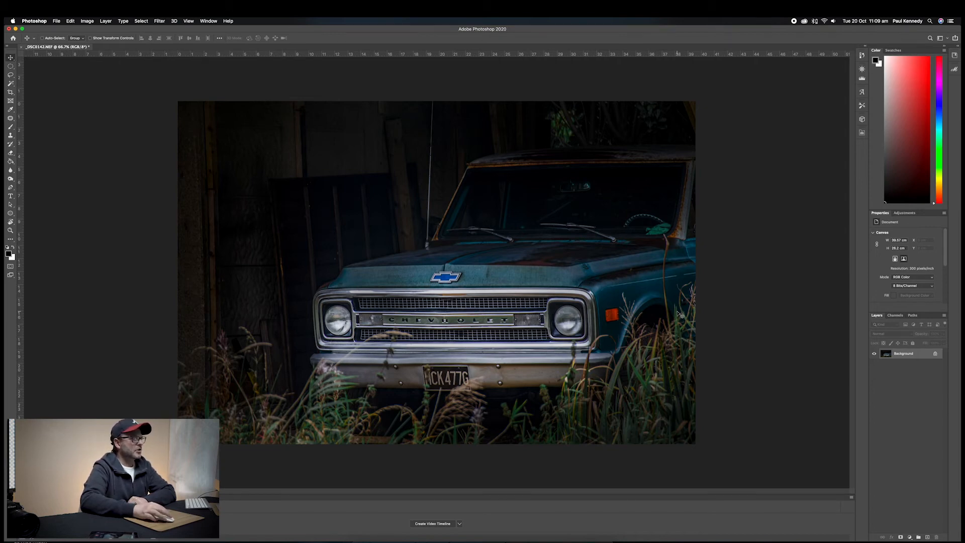
- Add a Color Lookup adjustment layer with the Kodak 5218 Kodak 2395 (by Adobe).cube 3D LUT and reduce the layer's opacity
click(909, 213)
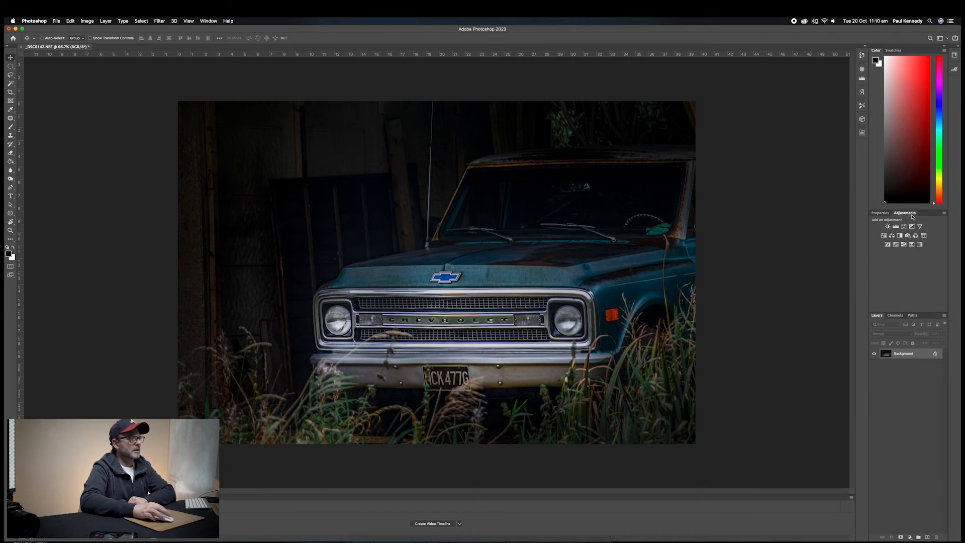
click(924, 237)
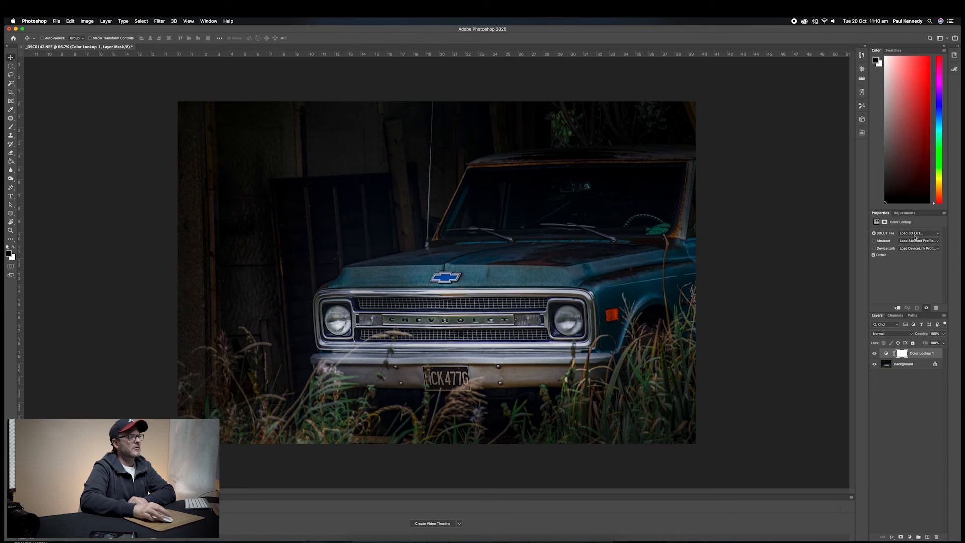
click(938, 234)
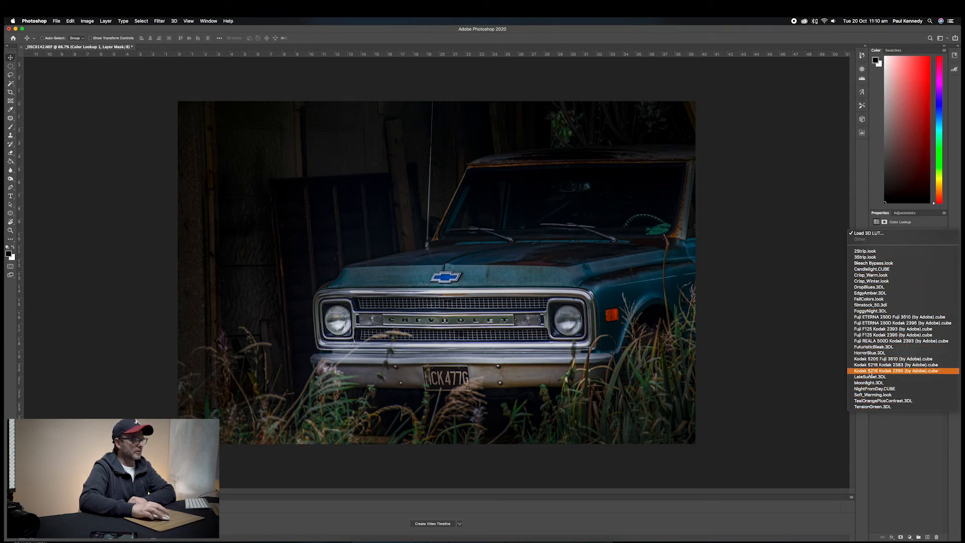
click(915, 372)
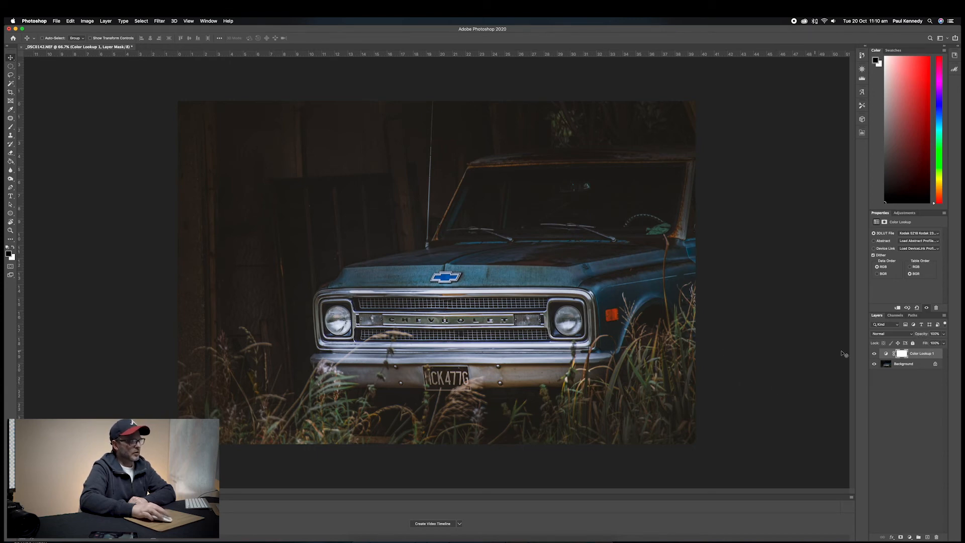
click(944, 334)
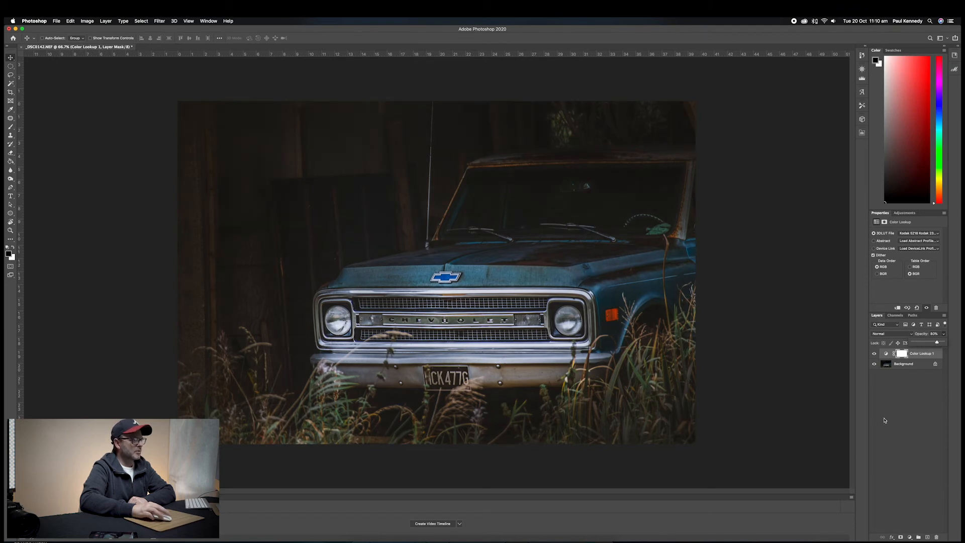
- Darken the shed wall behind the truck on the Background layer using the Burn tool with range Shadows and exposure 10%
click(914, 368)
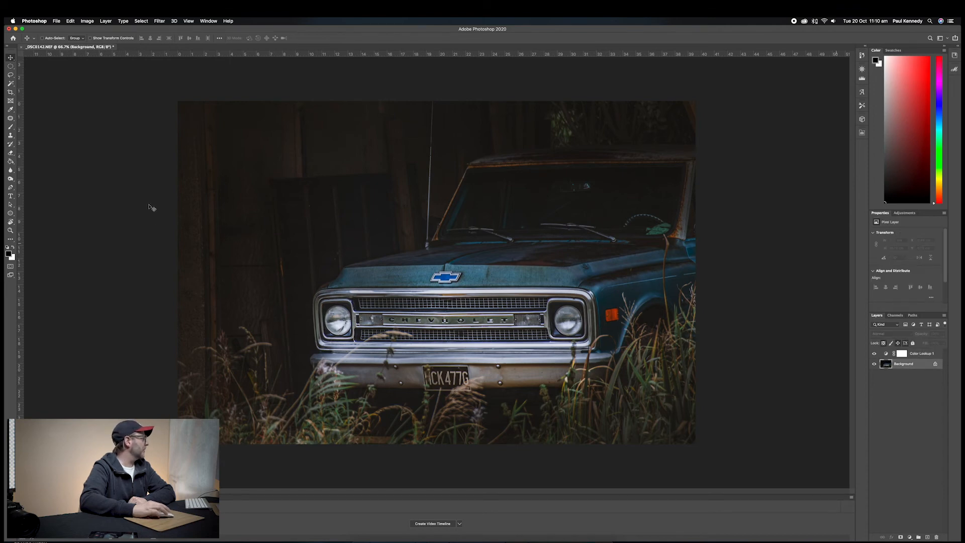
click(11, 179)
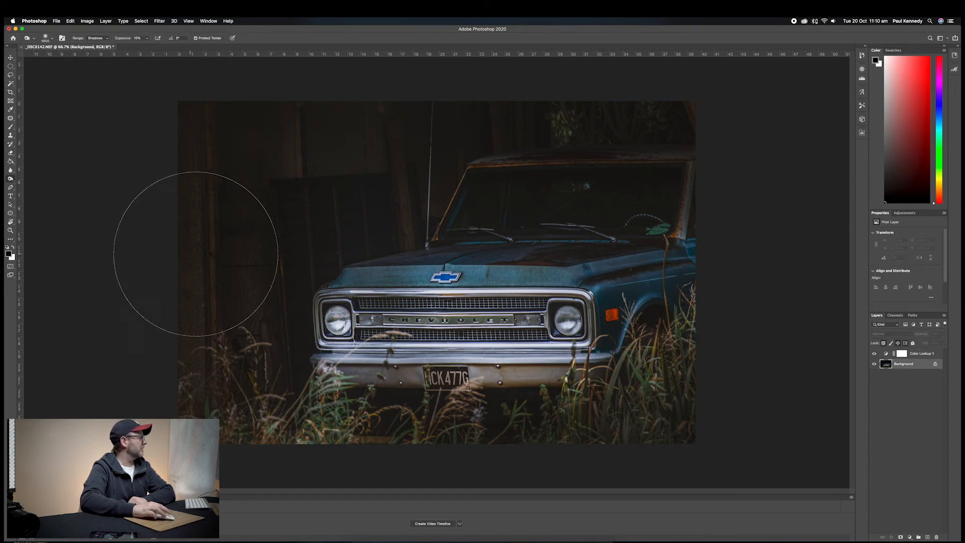
mouse_move(236, 252)
mouse_down()
mouse_move(407, 150)
mouse_move(244, 254)
mouse_move(369, 169)
mouse_move(507, 159)
mouse_up()
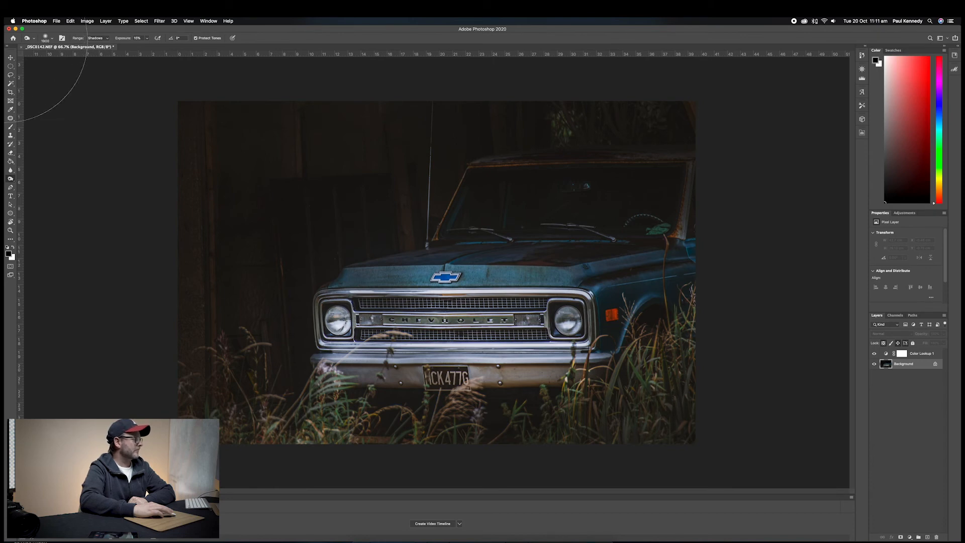
click(10, 58)
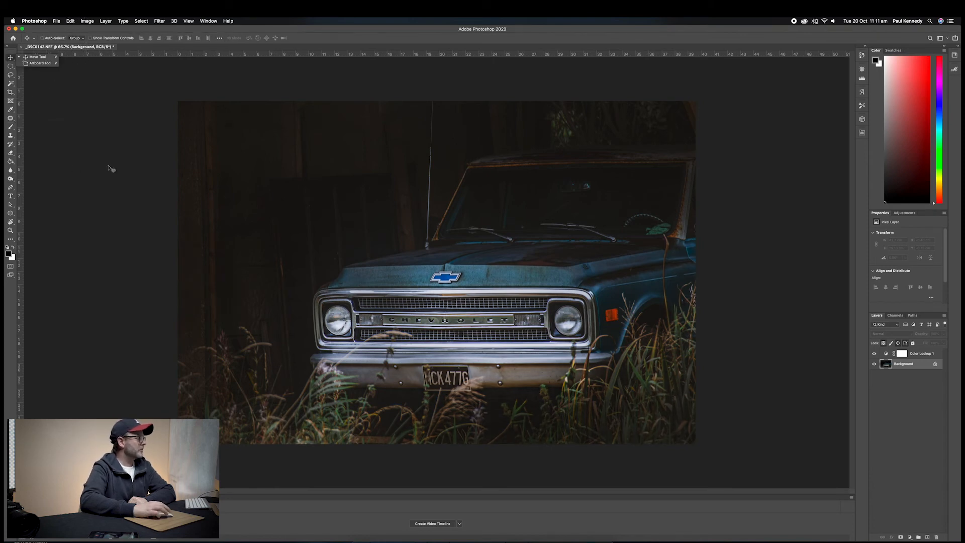